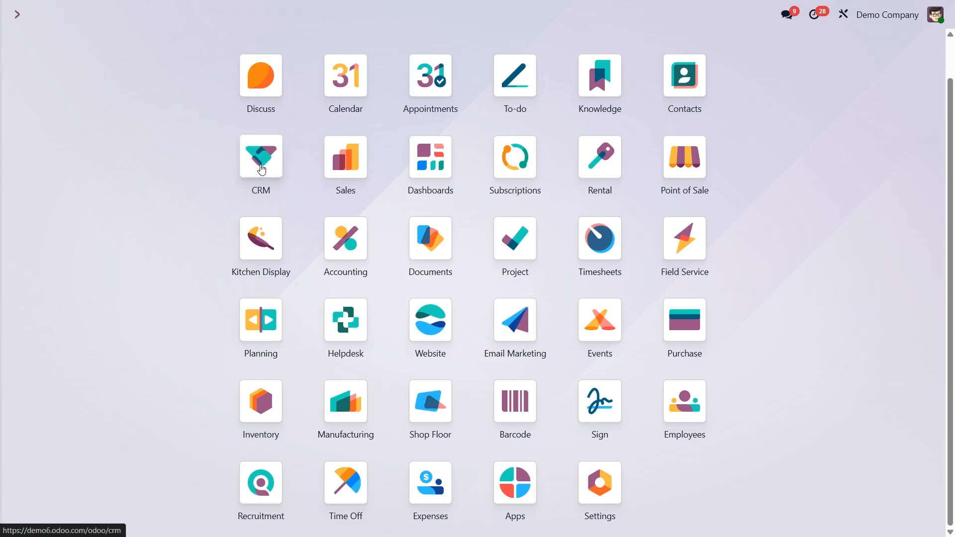
Step: Open the CRM Forecast report and look across its monthly expected-closing columns
click(115, 14)
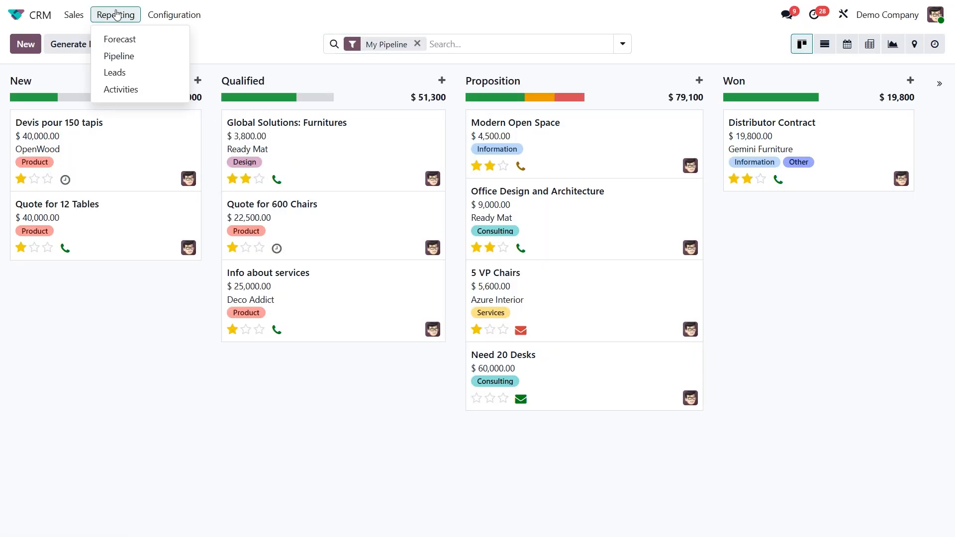
click(122, 40)
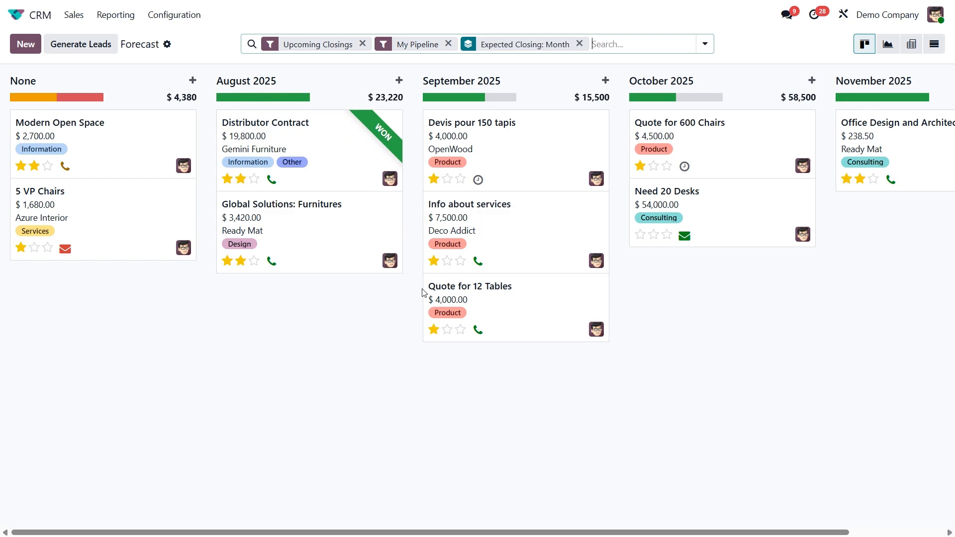
scroll(423, 293, right, 3)
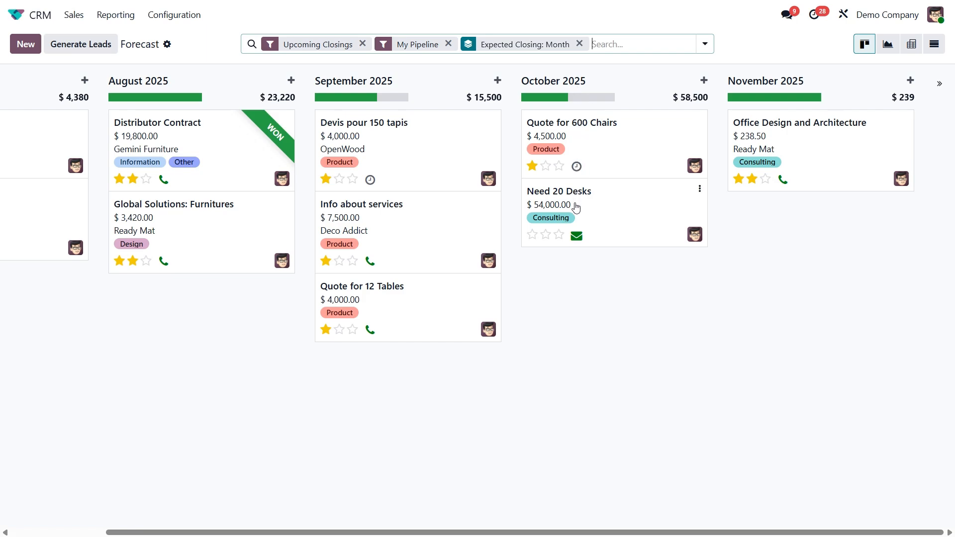
scroll(576, 207, left, 3)
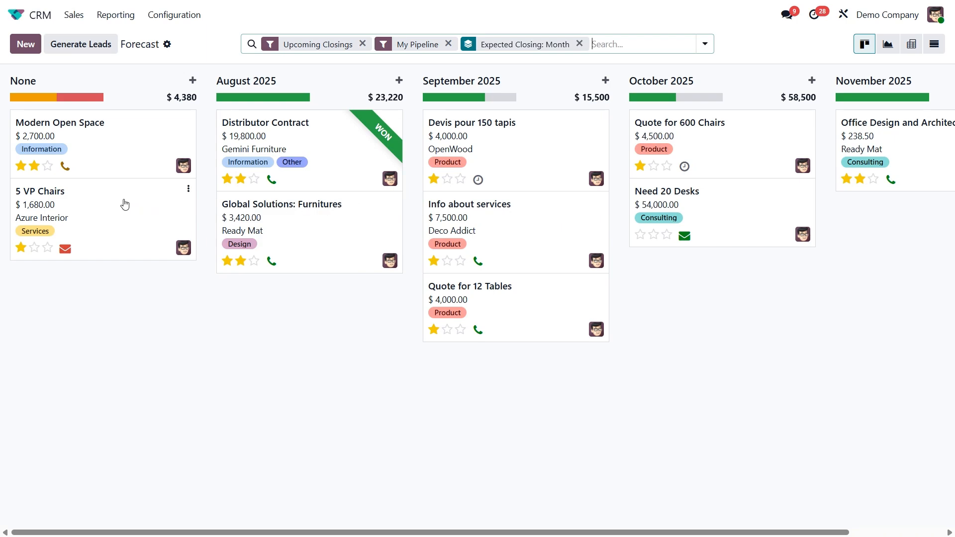
Step: Move the 5 VP Chairs opportunity from the None column to September 2025
mouse_move(31, 93)
drag(139, 201, 517, 365)
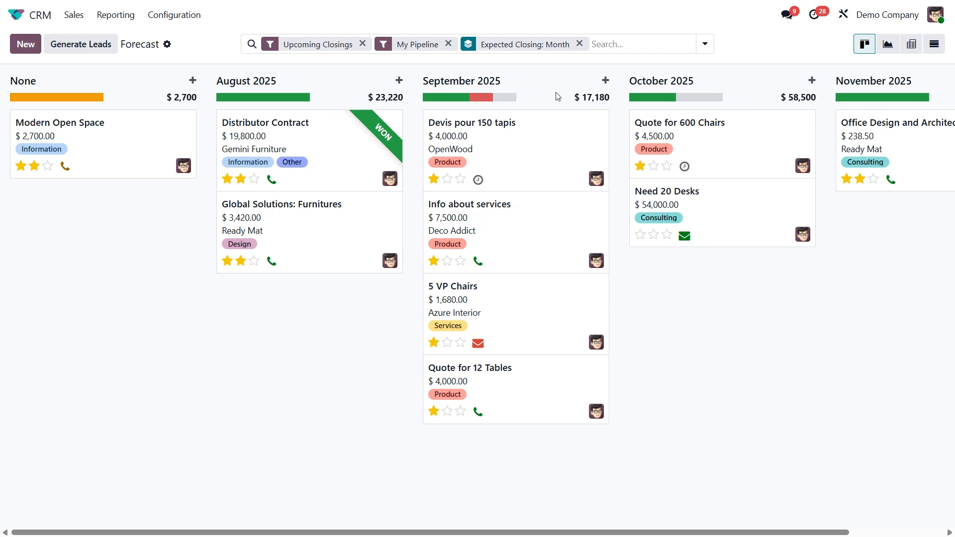
Step: Check which time intervals are available for grouping the forecast by Expected Closing
click(705, 45)
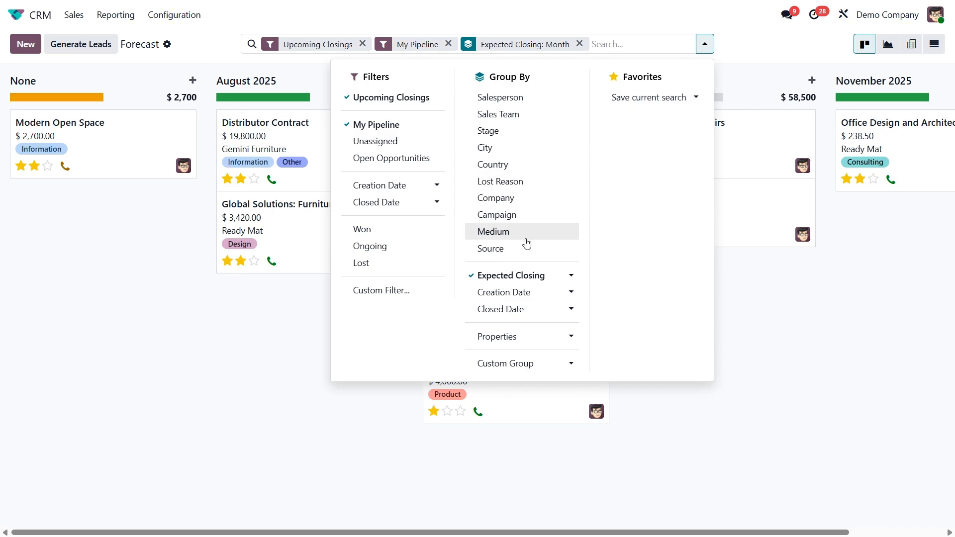
click(543, 277)
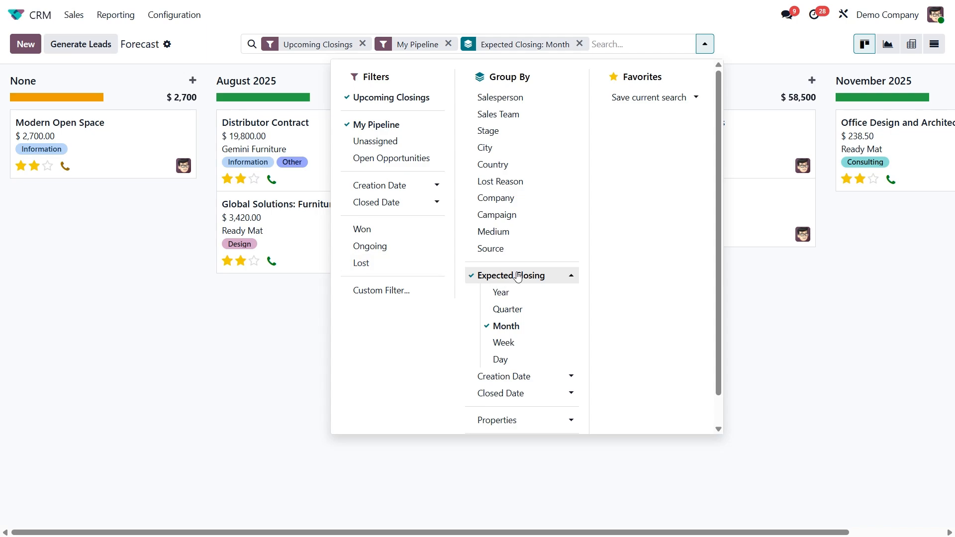
click(293, 306)
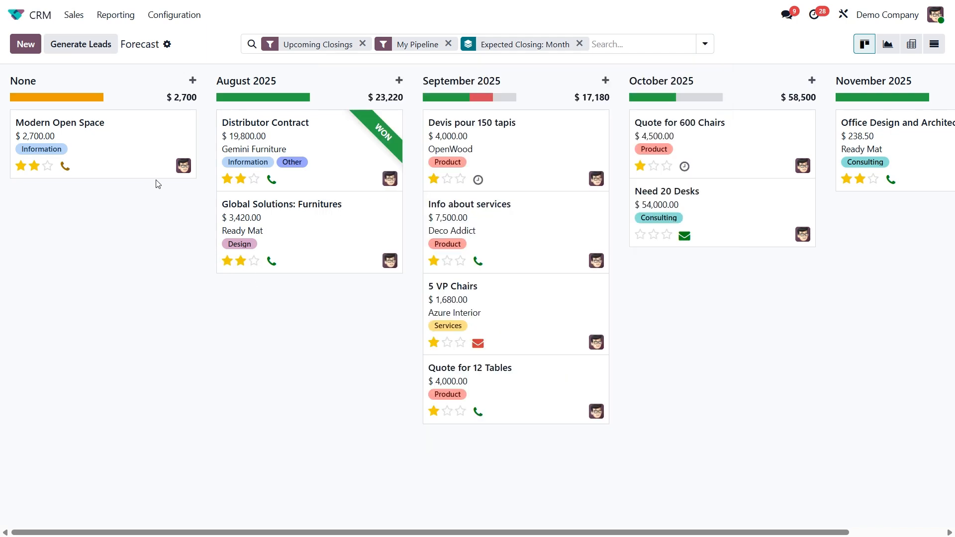
Step: Set the Modern Open Space opportunity's expected closing to 09/02/2025, save it and return to the forecast
click(105, 139)
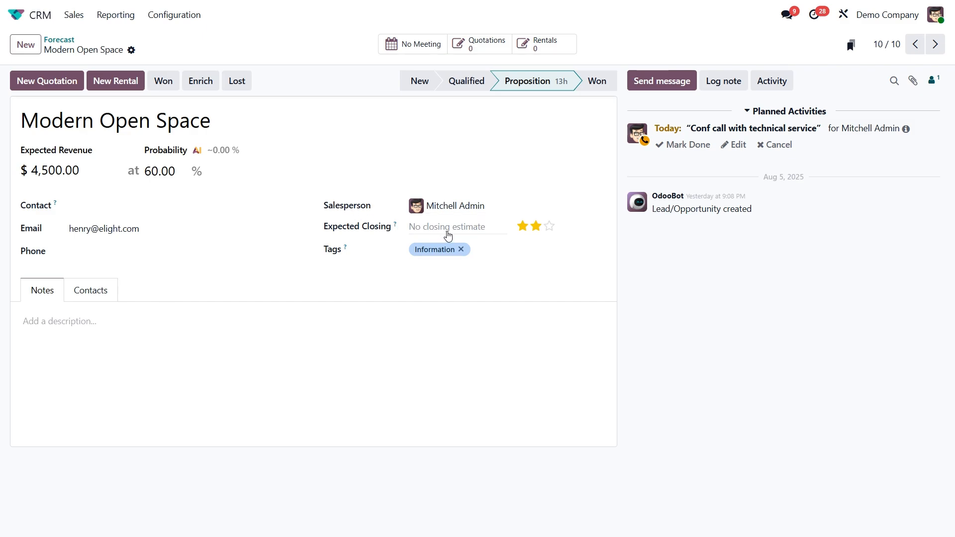
click(448, 235)
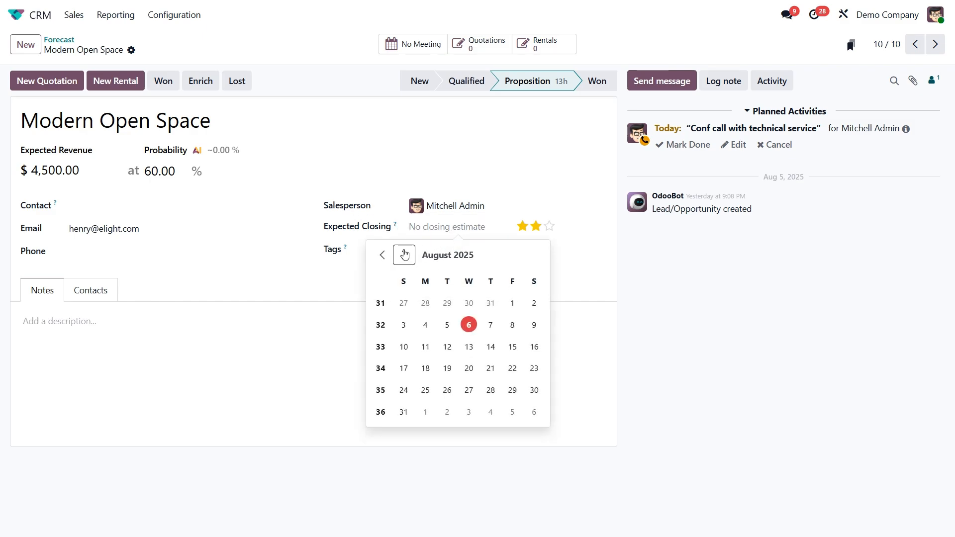
click(404, 254)
click(439, 305)
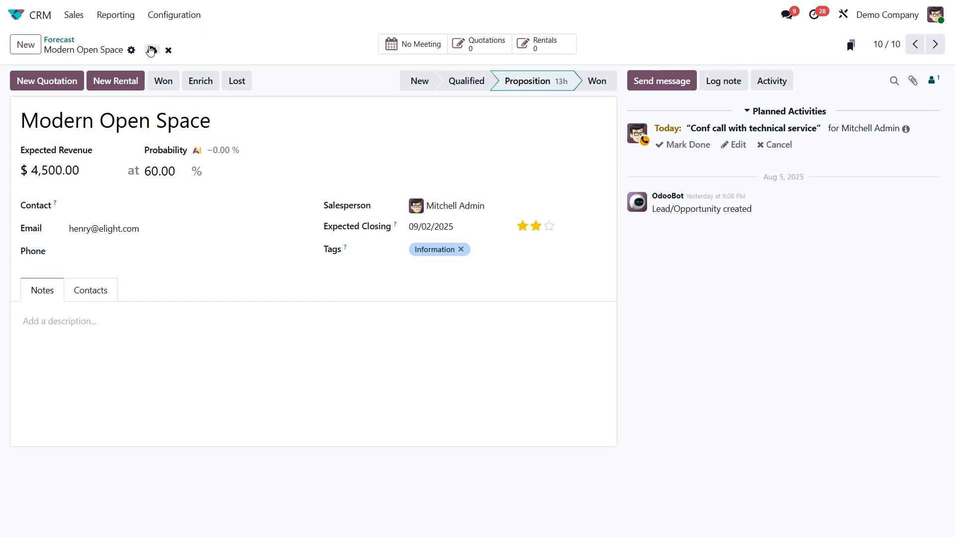
click(151, 49)
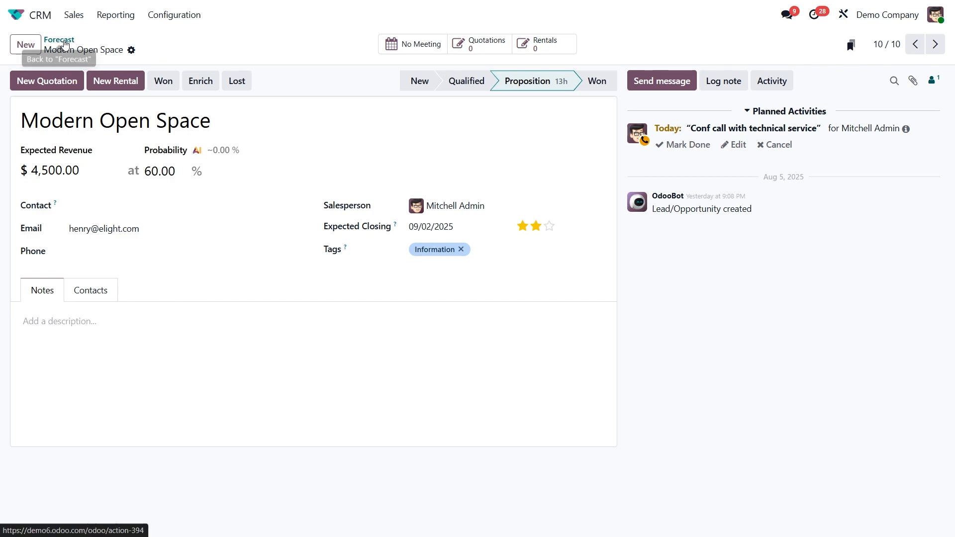
click(64, 41)
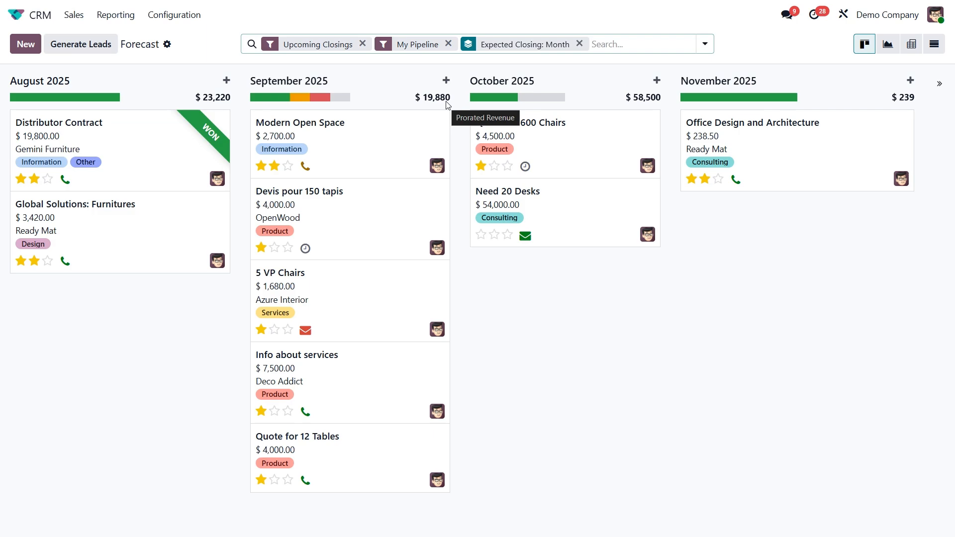
Step: Set the Modern Open Space opportunity's expected revenue to $10,000 and probability to 50%, and go back to the forecast
click(385, 136)
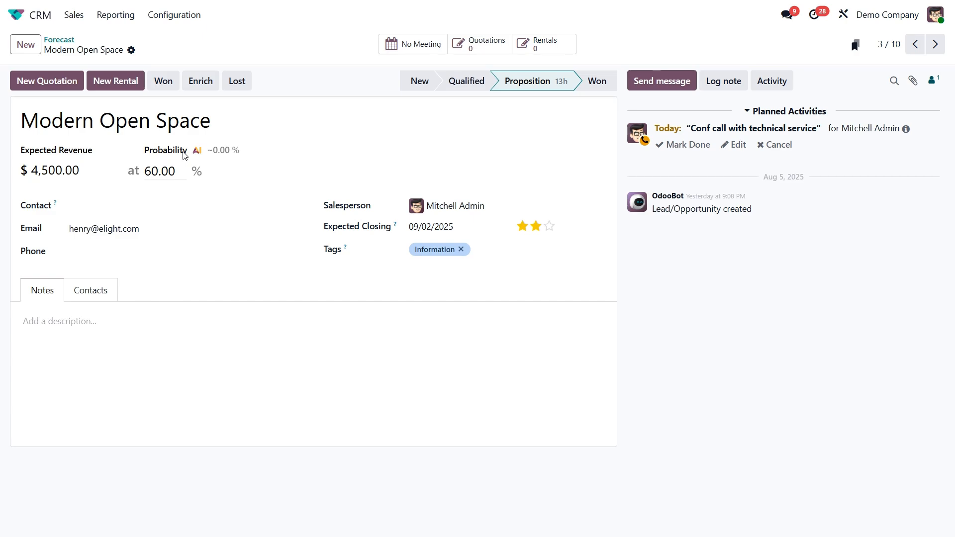
click(57, 170)
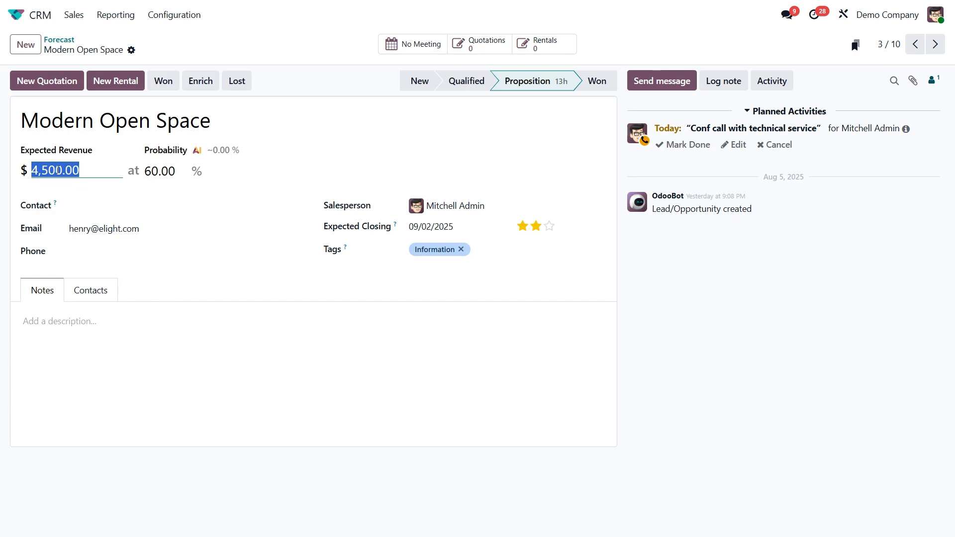
text(100)
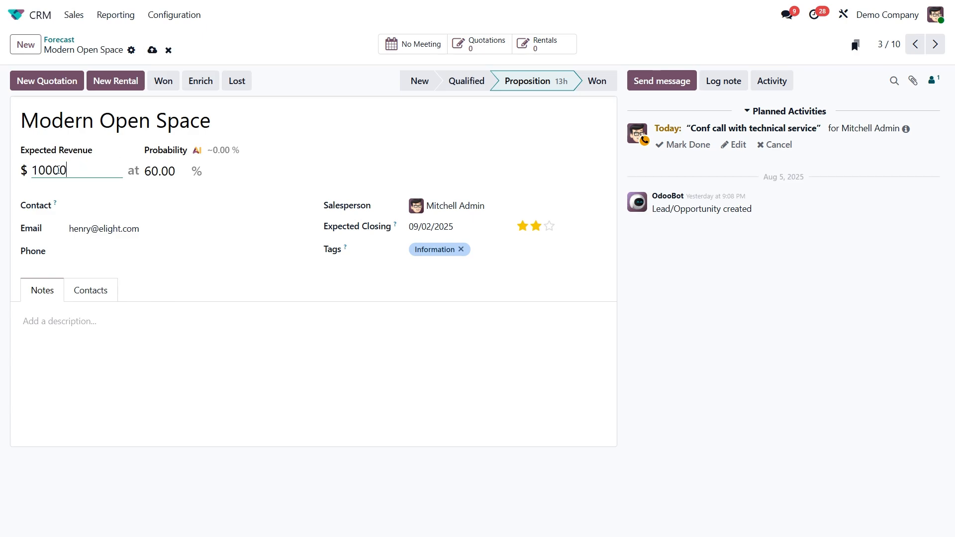
click(154, 171)
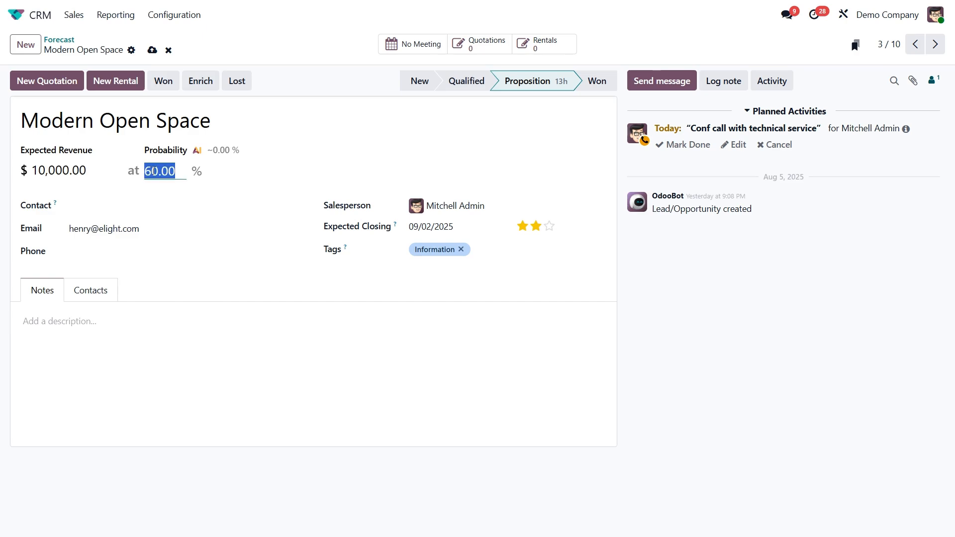
text(50)
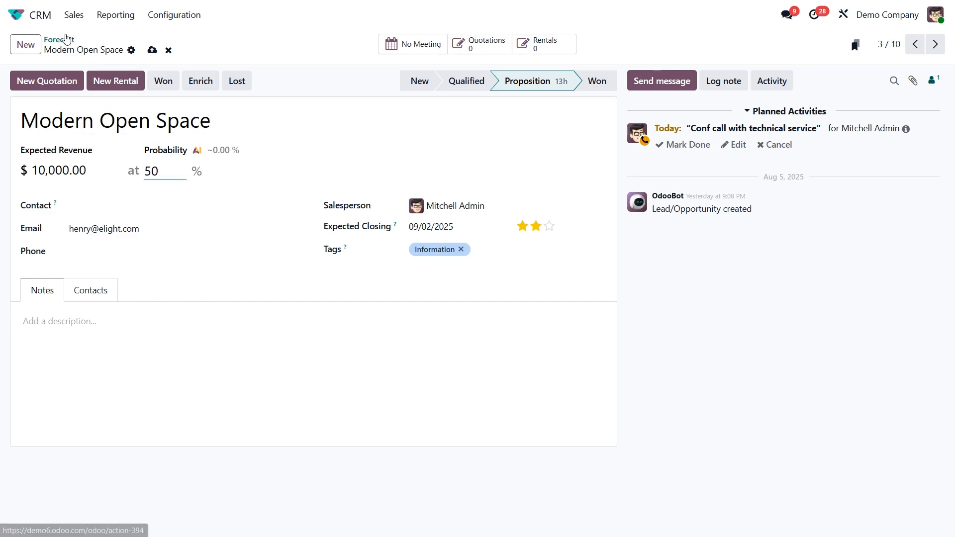
click(66, 40)
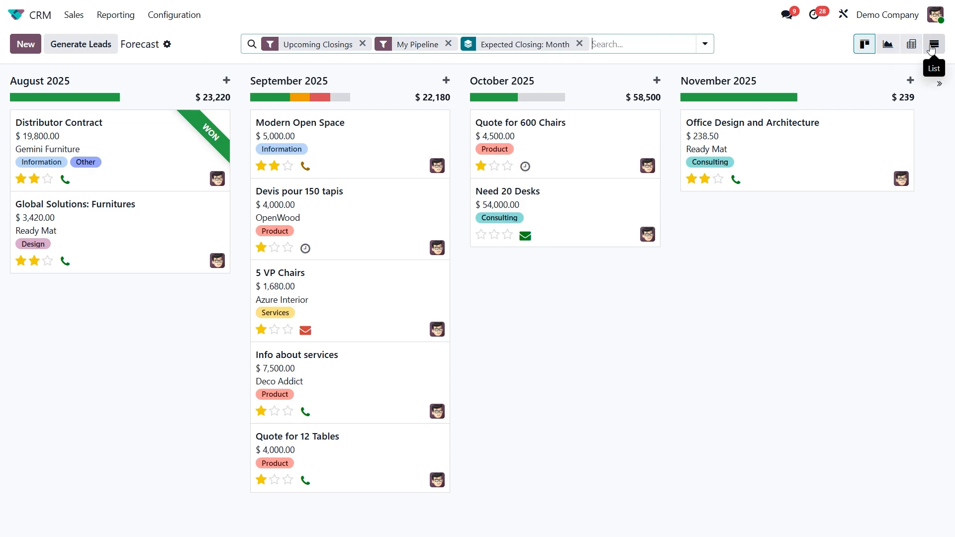
Step: Display the forecast as a graph and view it as a line chart and a pie chart
click(888, 46)
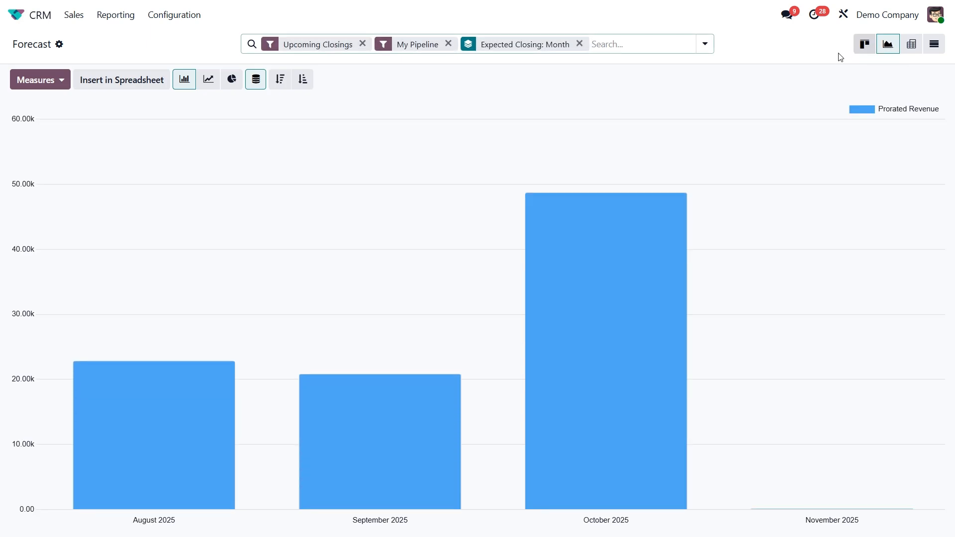
click(214, 84)
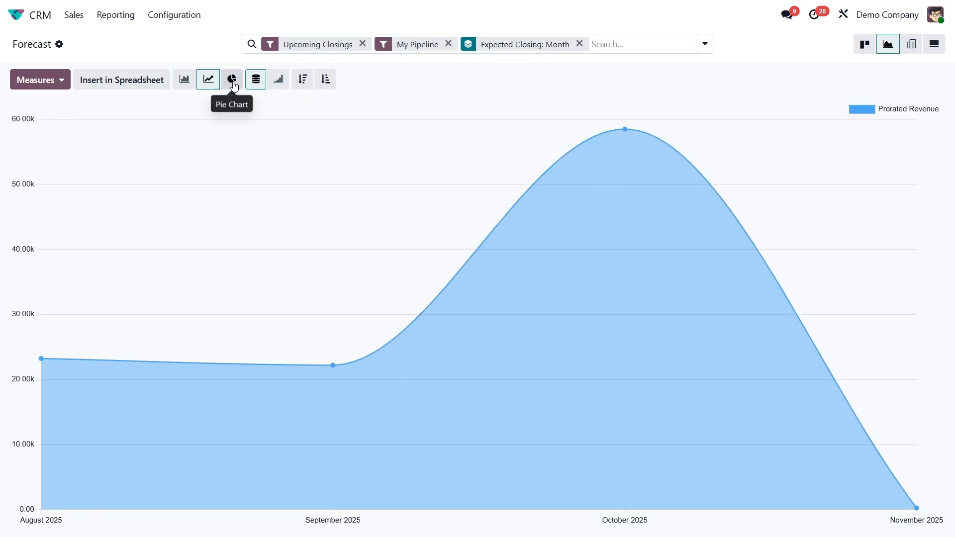
click(232, 83)
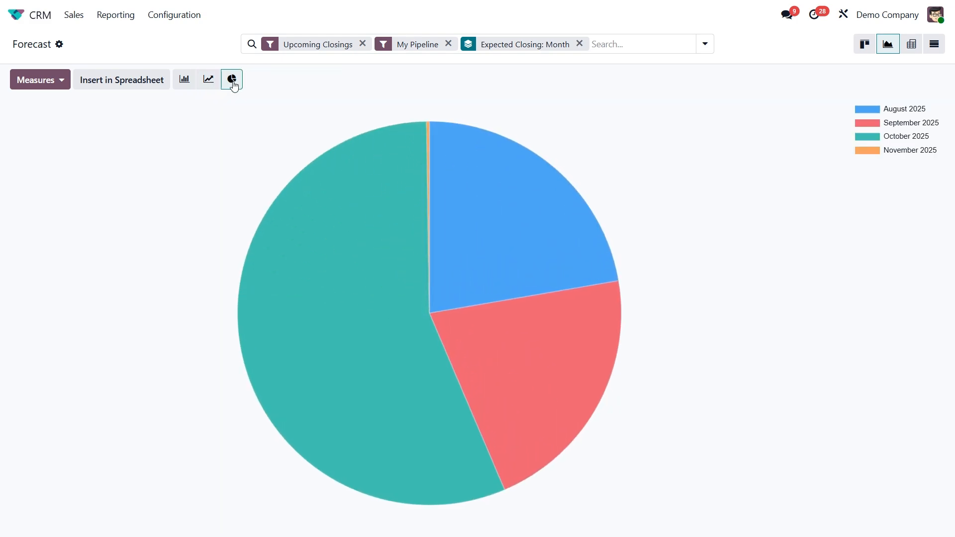
mouse_move(371, 200)
mouse_move(441, 196)
Step: Compare the pie chart by Expected Revenue and Exceeded Closing Days, and restore the Prorated Revenue measure
click(48, 85)
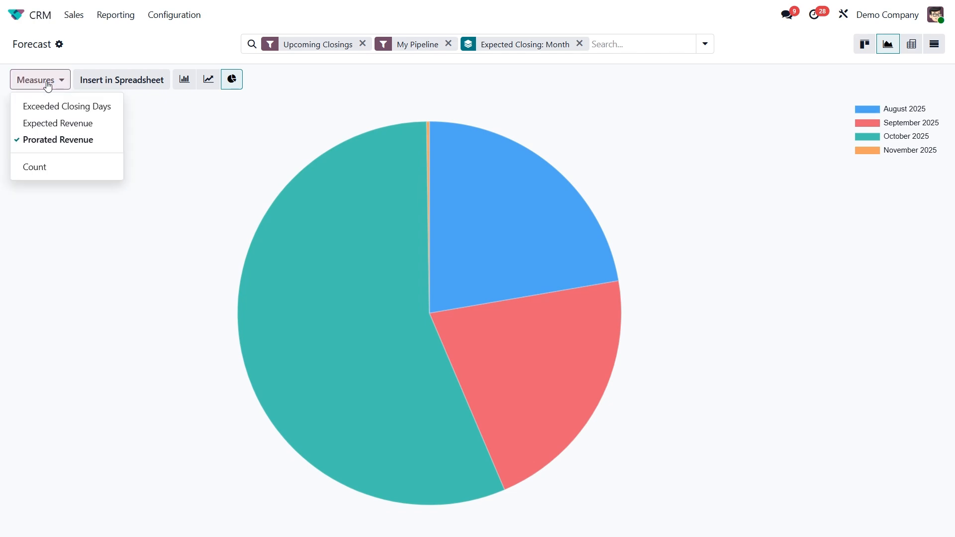
click(54, 123)
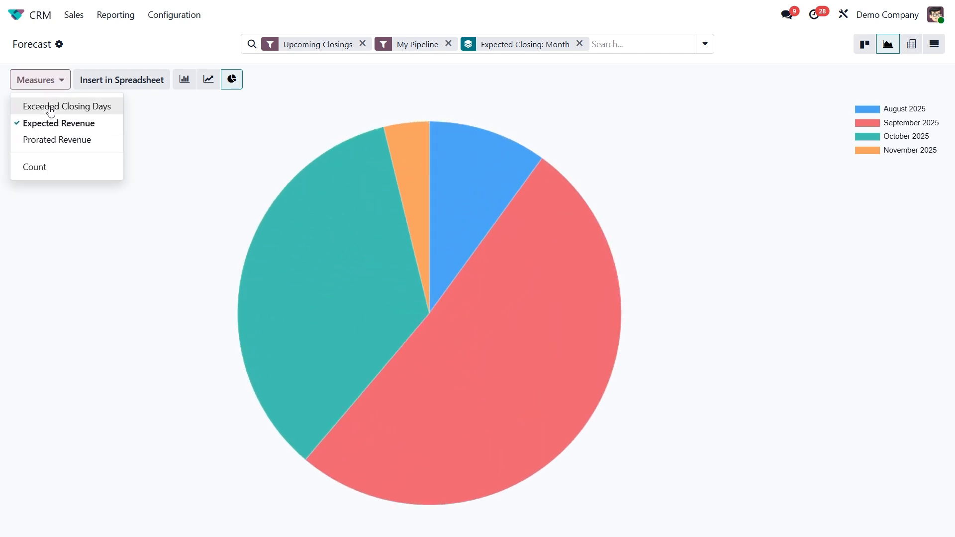
click(51, 110)
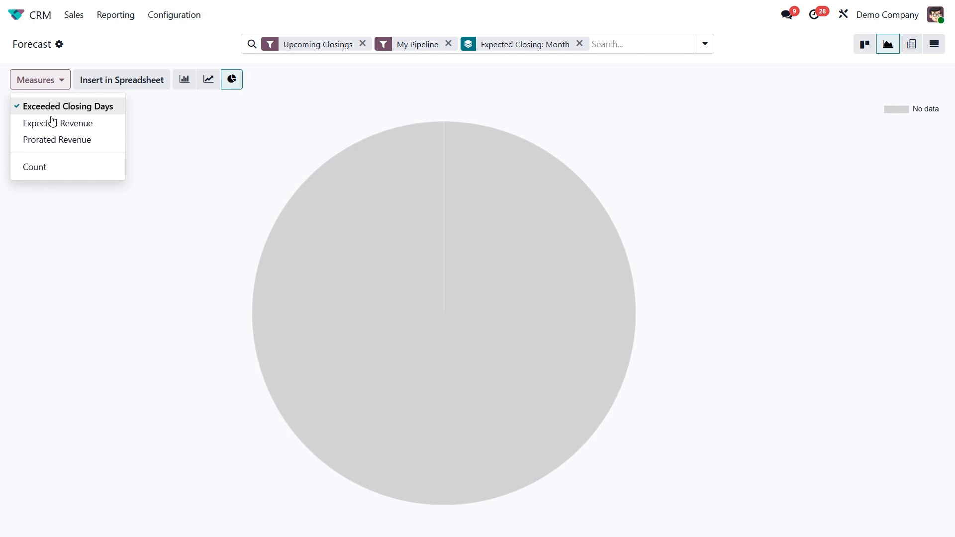
click(56, 141)
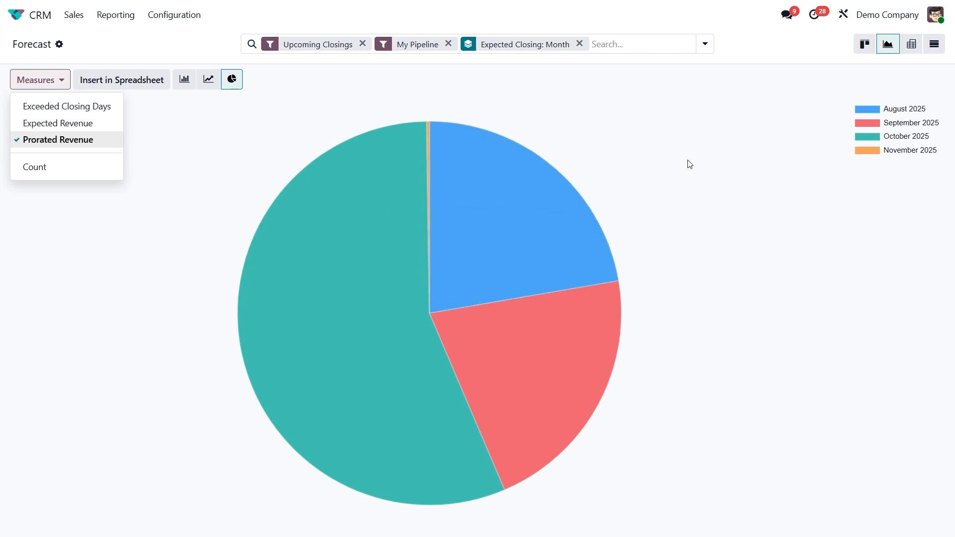
Step: Show the forecast as a pivot table and add the Expected Revenue measure alongside Prorated Revenue
click(913, 49)
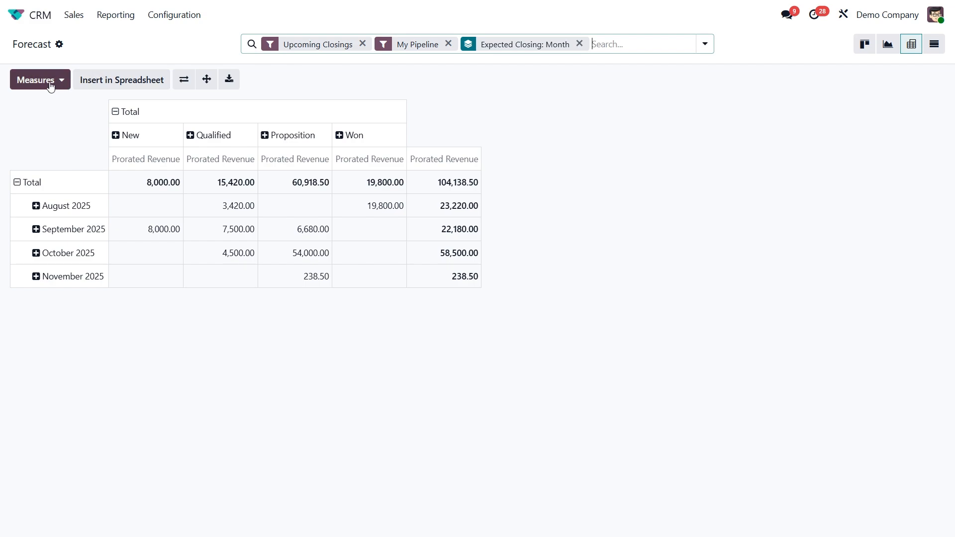
click(50, 83)
click(57, 125)
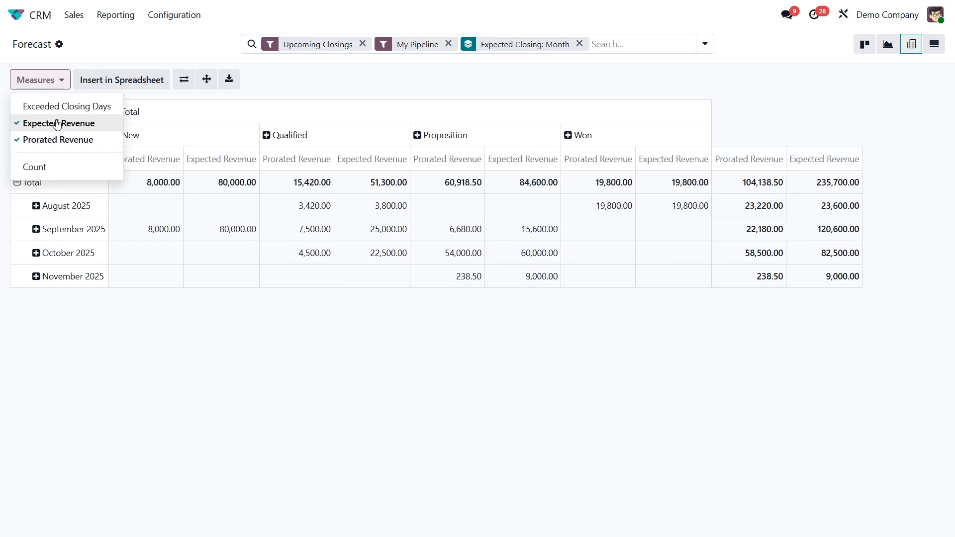
Step: Add Salesperson as a second grouping level beneath the Expected Closing month
click(660, 50)
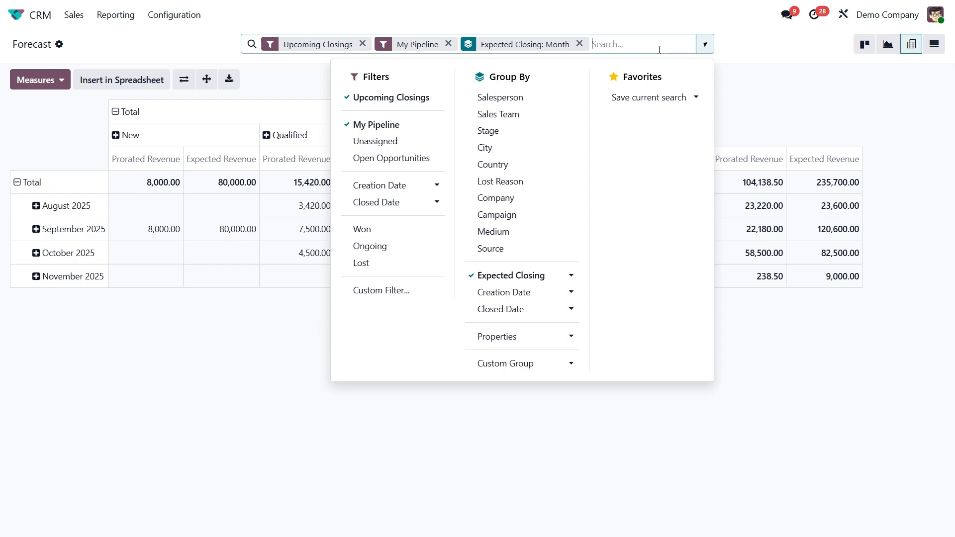
click(530, 98)
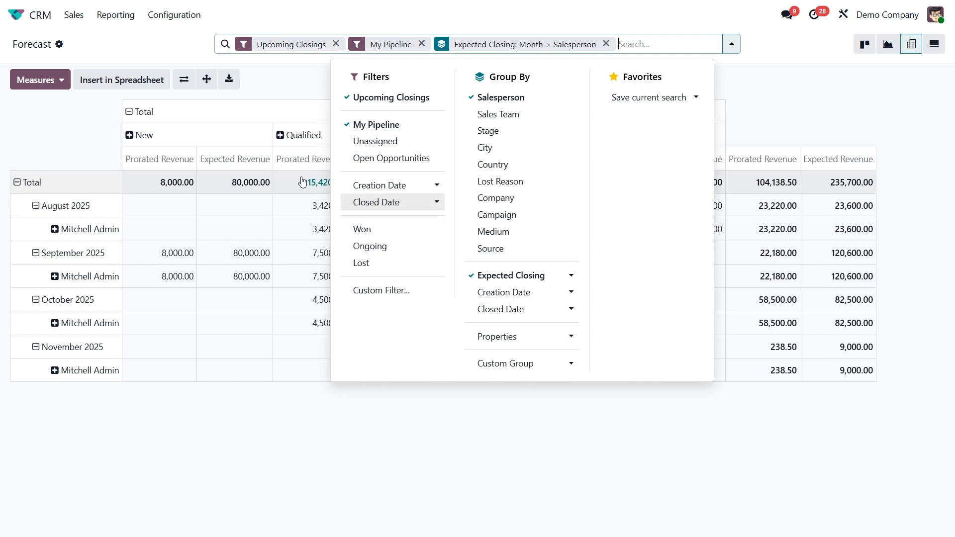
click(105, 151)
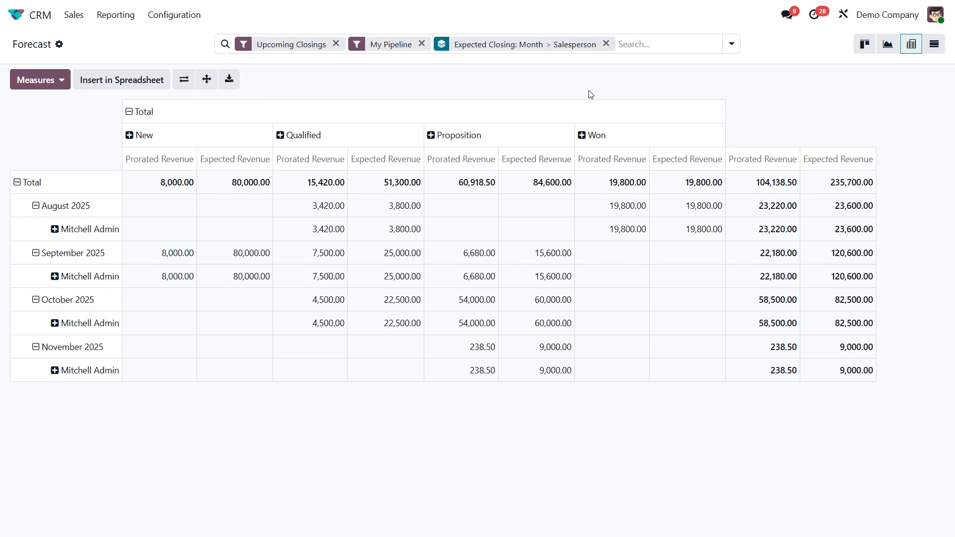
Step: Show the forecast as a list and expand August 2025 and its salesperson group to view the opportunities
click(934, 45)
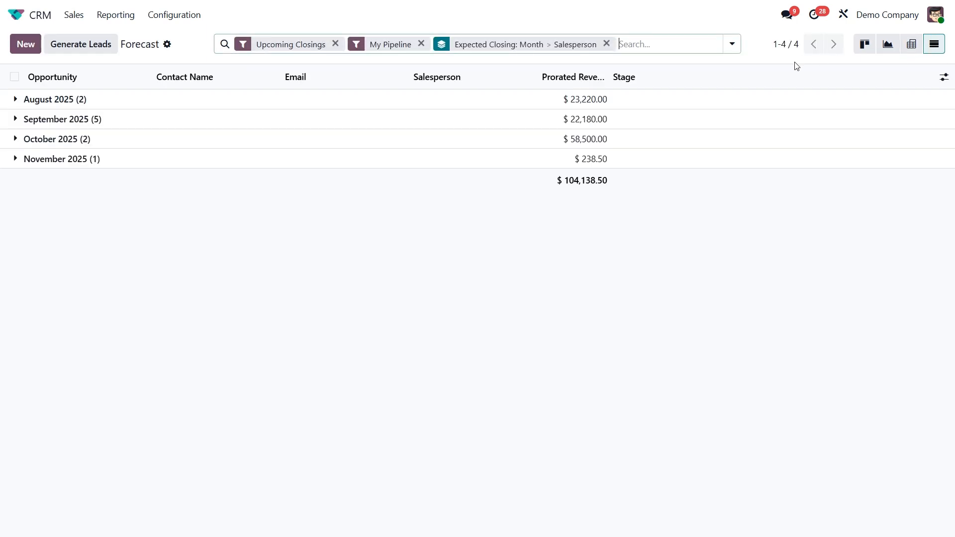
click(653, 102)
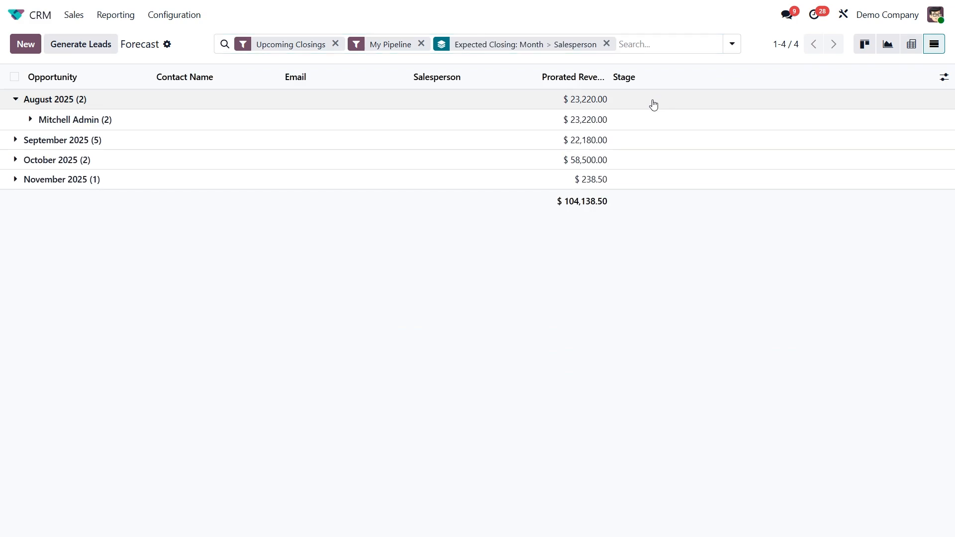
click(545, 120)
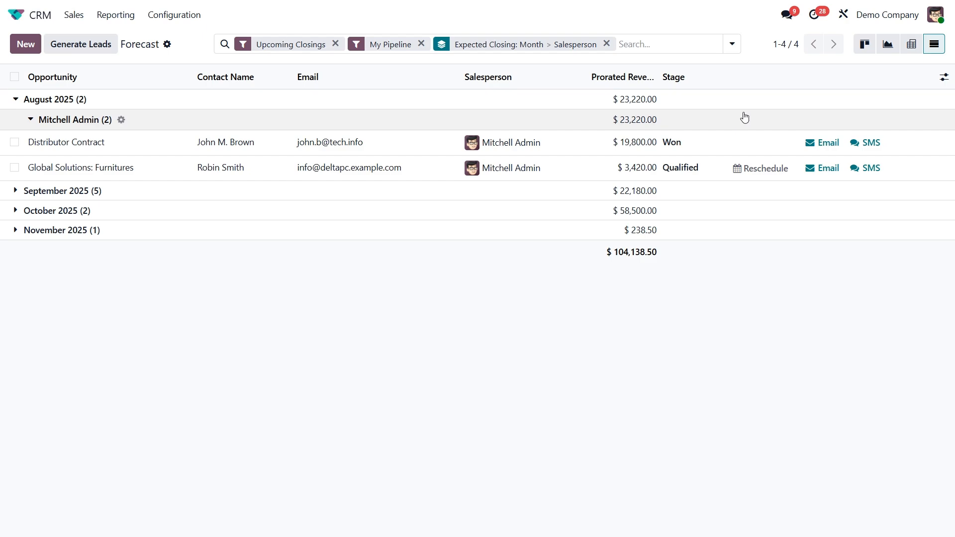
Step: View the forecast in kanban form and return to the pivot table
click(863, 46)
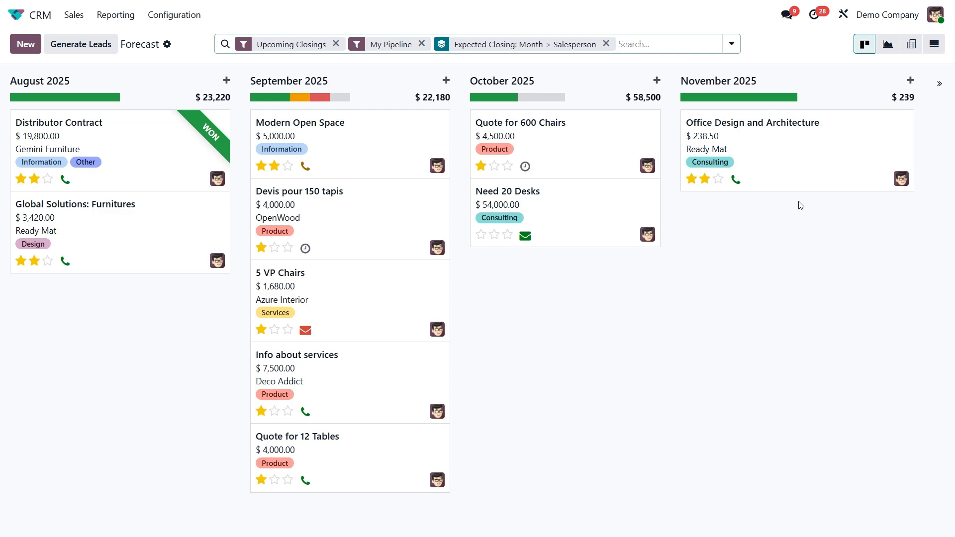
click(911, 45)
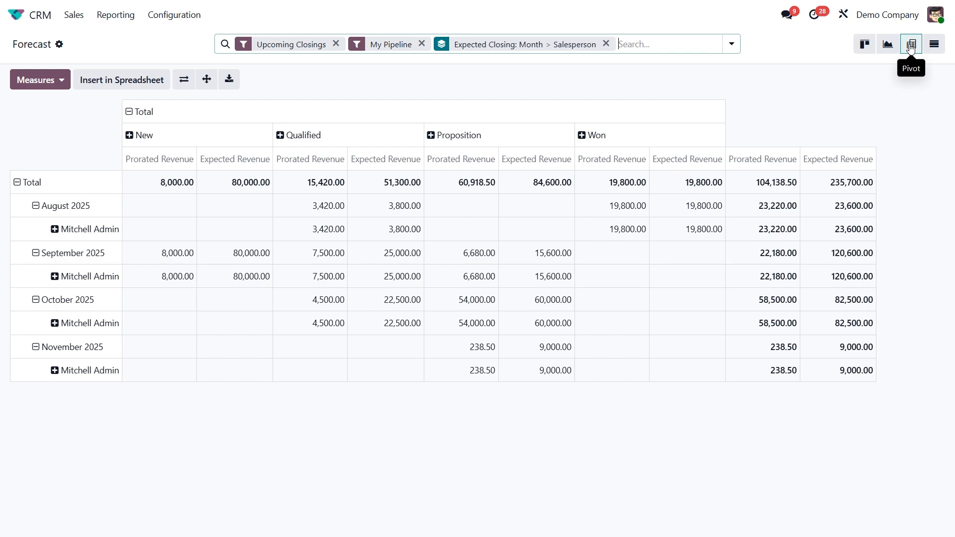